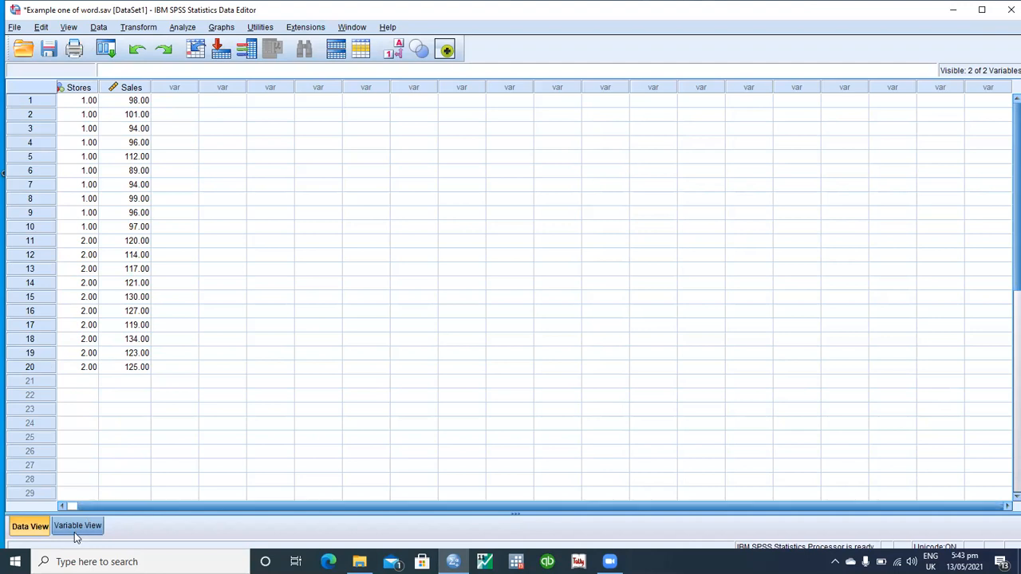
- Check the value labels assigned to the Stores variable without changing them, and return to the data sheet
click(78, 529)
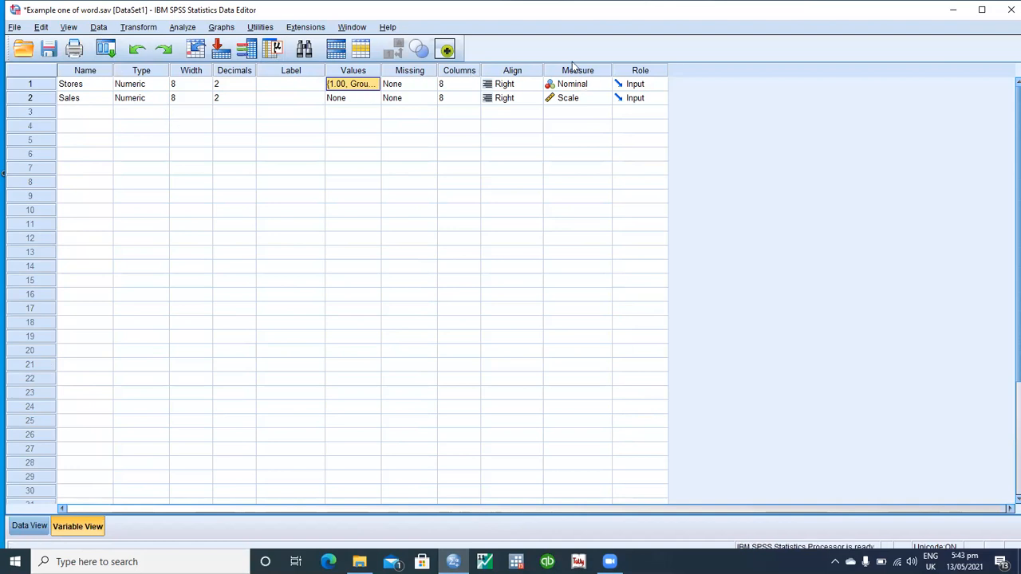
click(371, 88)
click(373, 86)
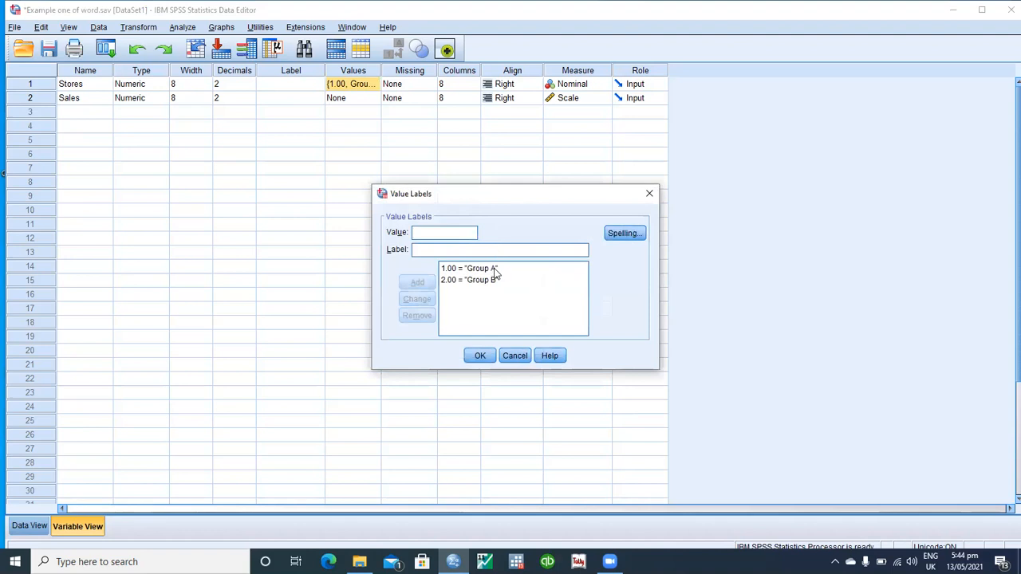
click(516, 360)
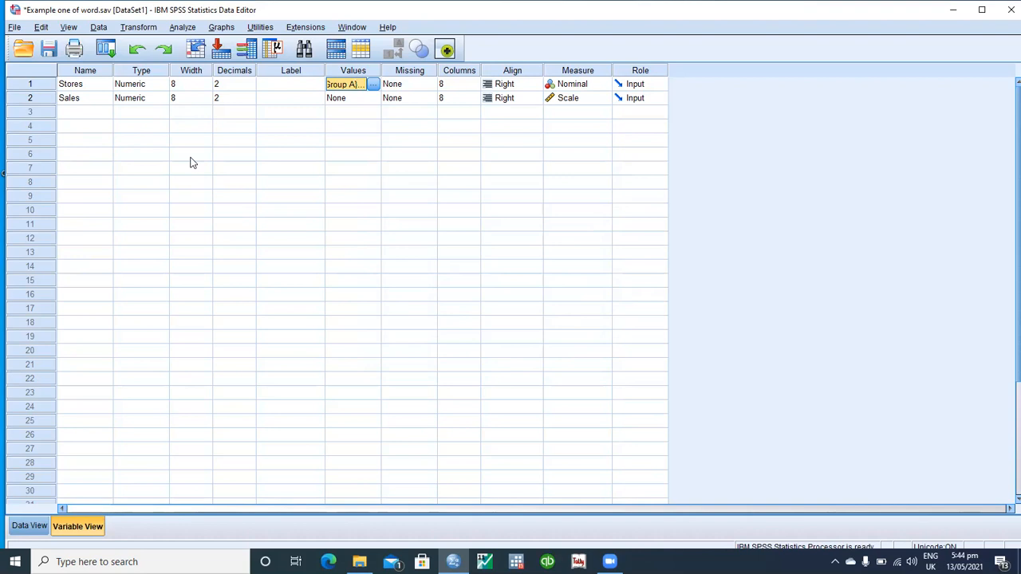
click(33, 525)
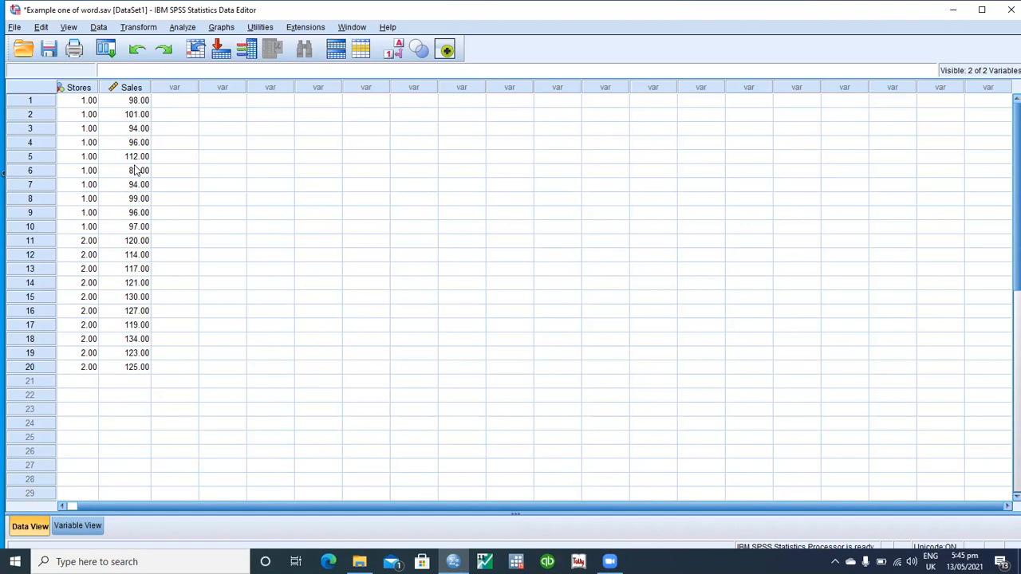
- Start an Independent-Samples T Test and remove Sales from the test variables and Stores from the grouping variable
click(190, 32)
mouse_move(245, 103)
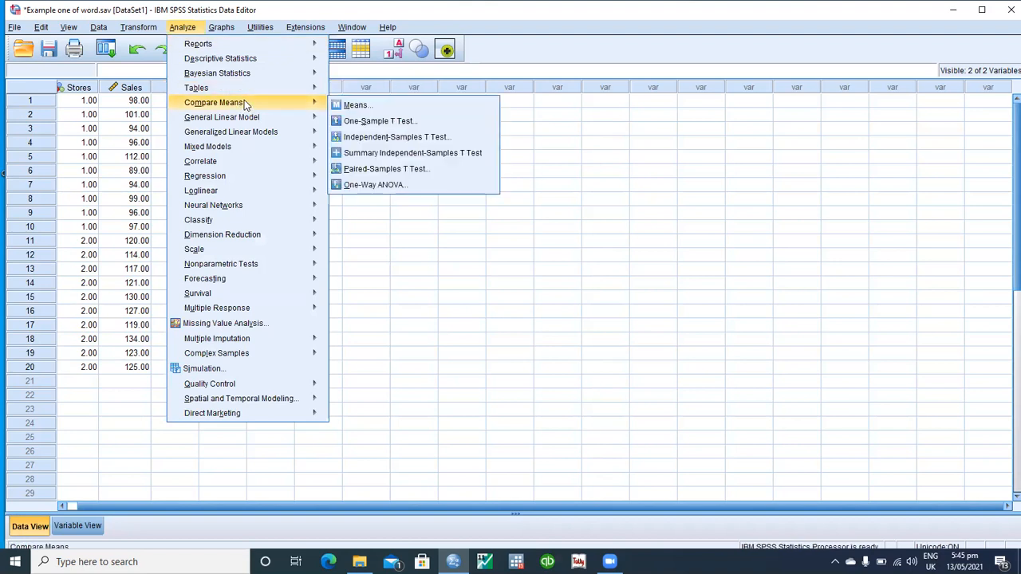
click(391, 137)
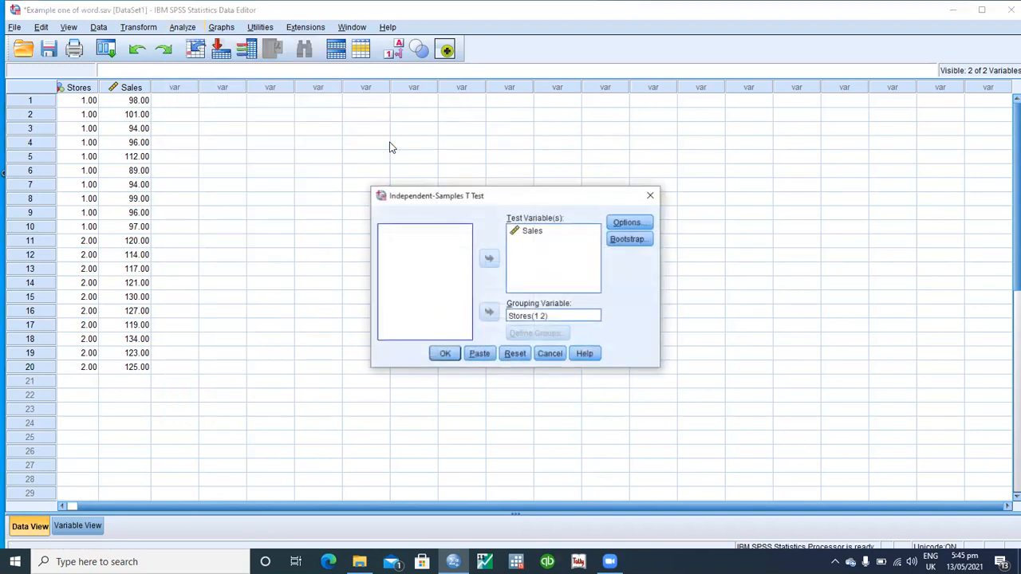
click(540, 232)
click(489, 261)
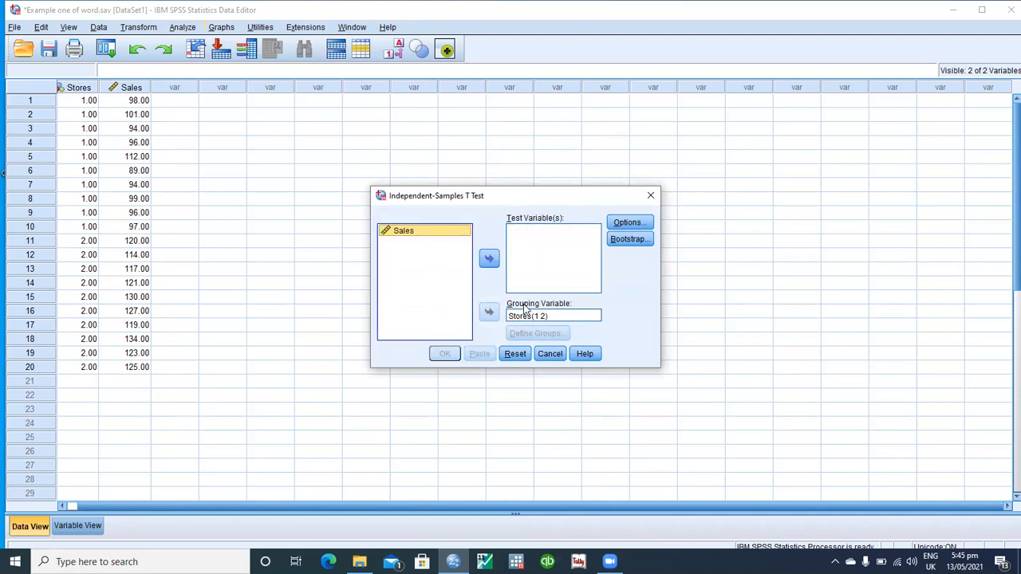
click(527, 316)
click(489, 313)
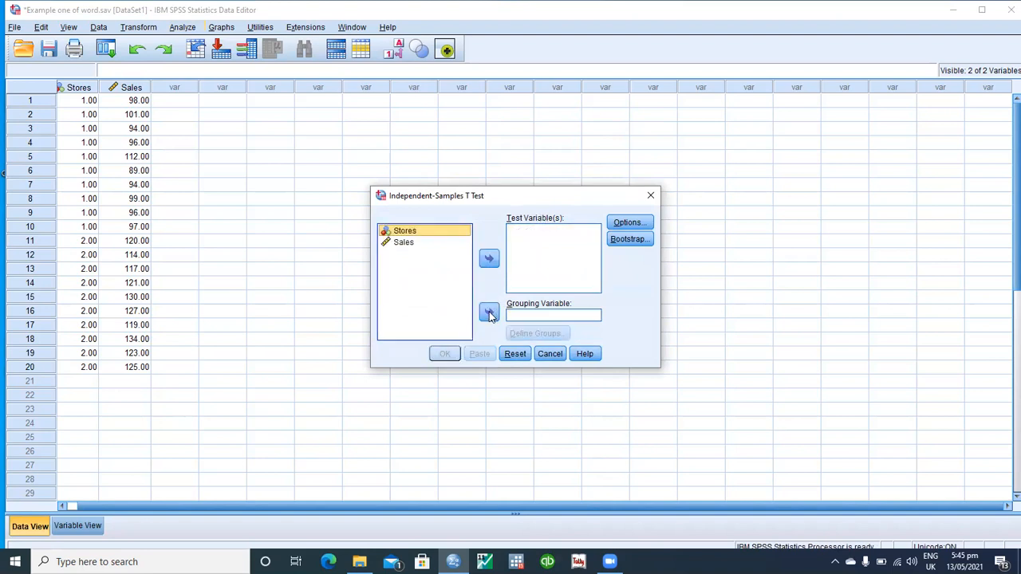
- Assign Sales as the test variable and Stores as the grouping variable
click(456, 327)
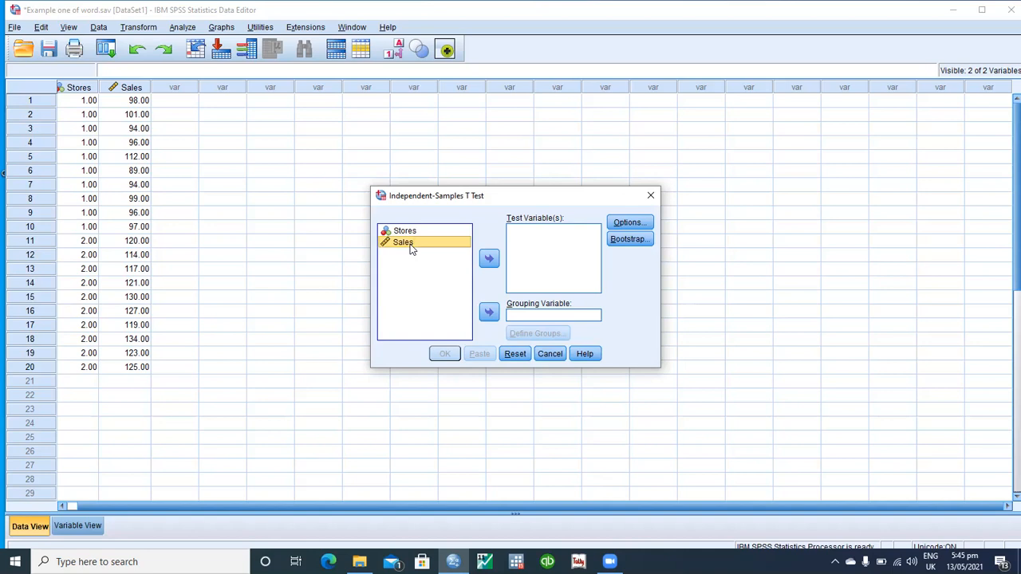
click(489, 260)
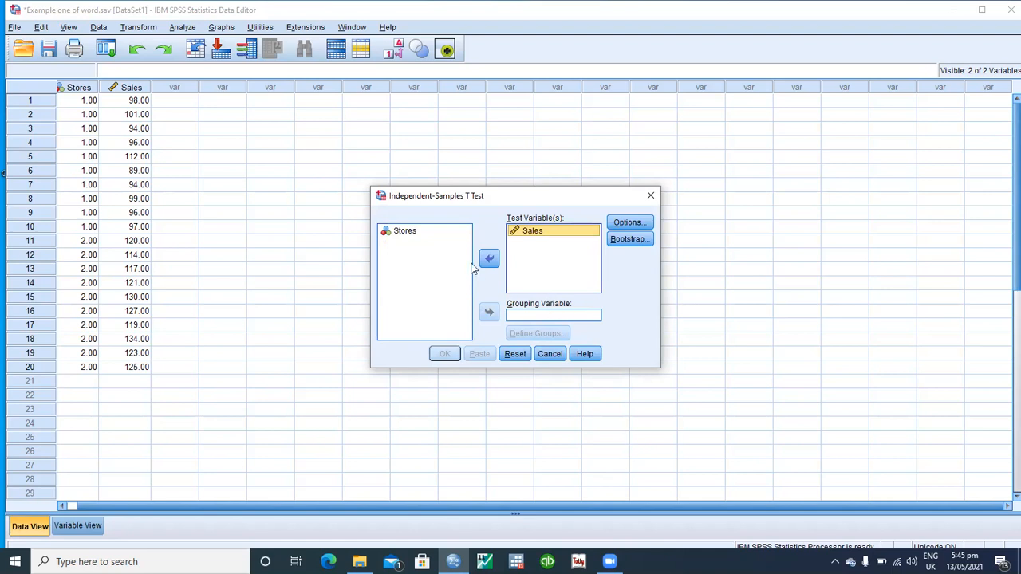
click(404, 233)
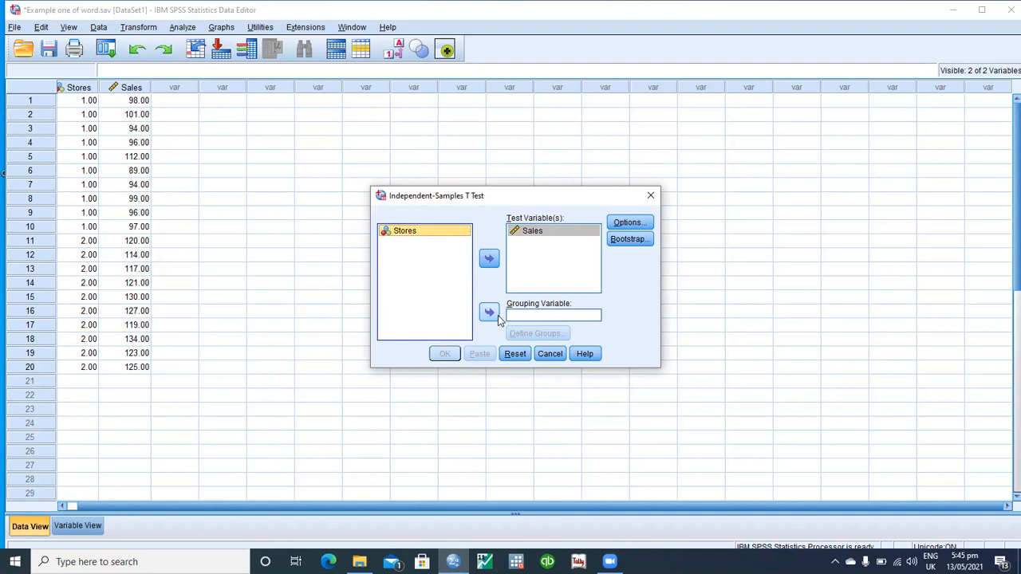
click(490, 314)
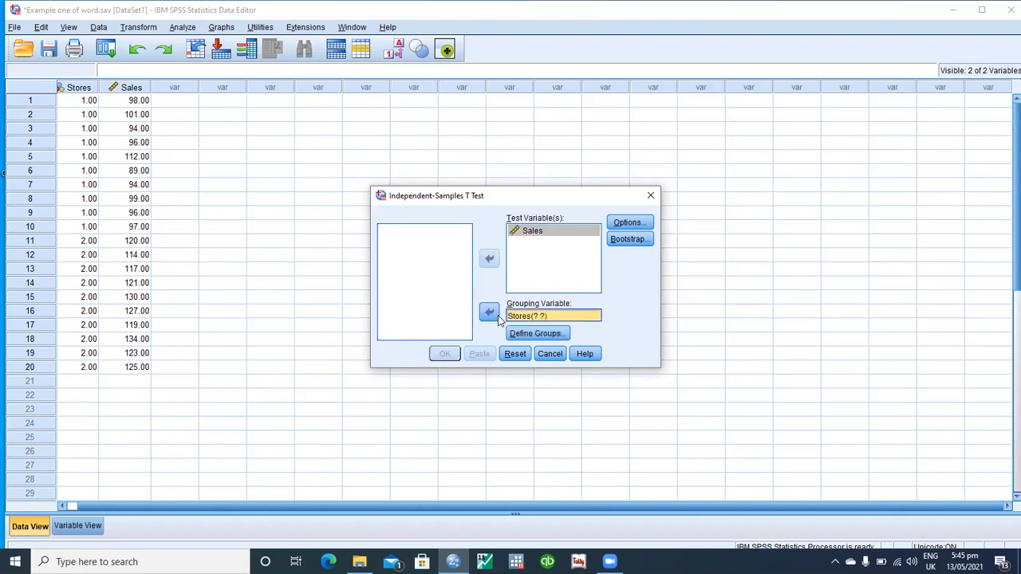
click(559, 336)
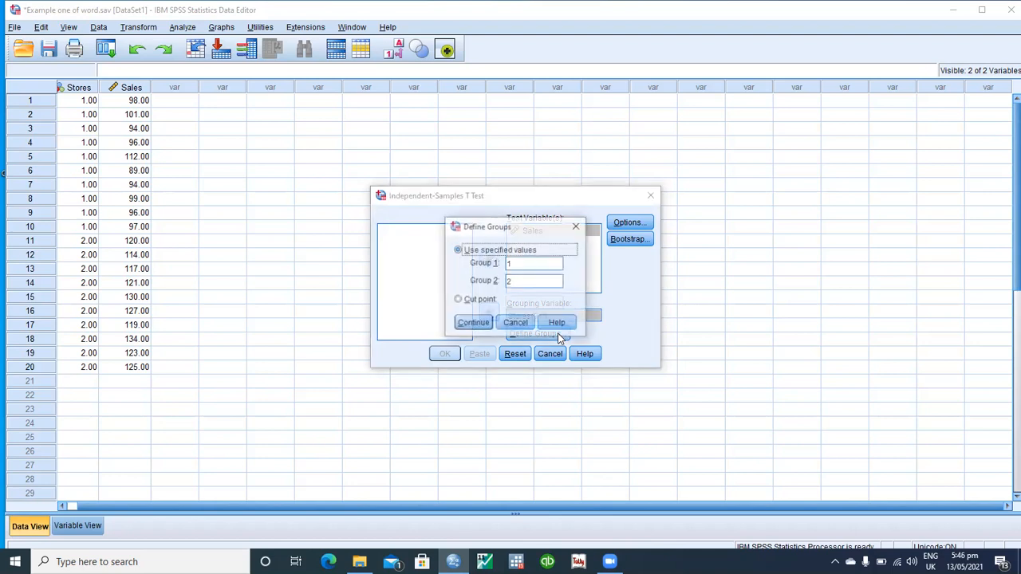
click(520, 264)
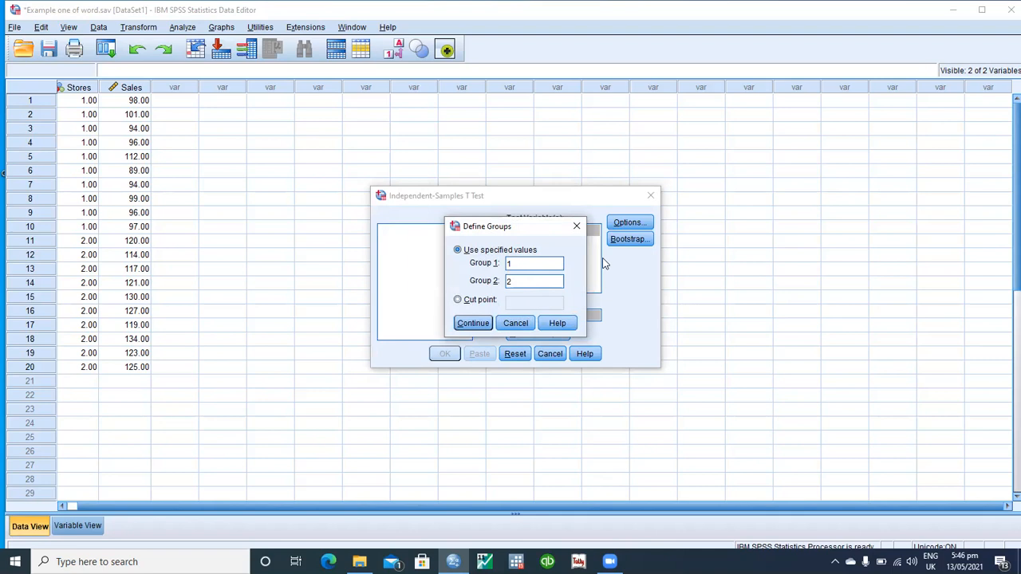
click(572, 226)
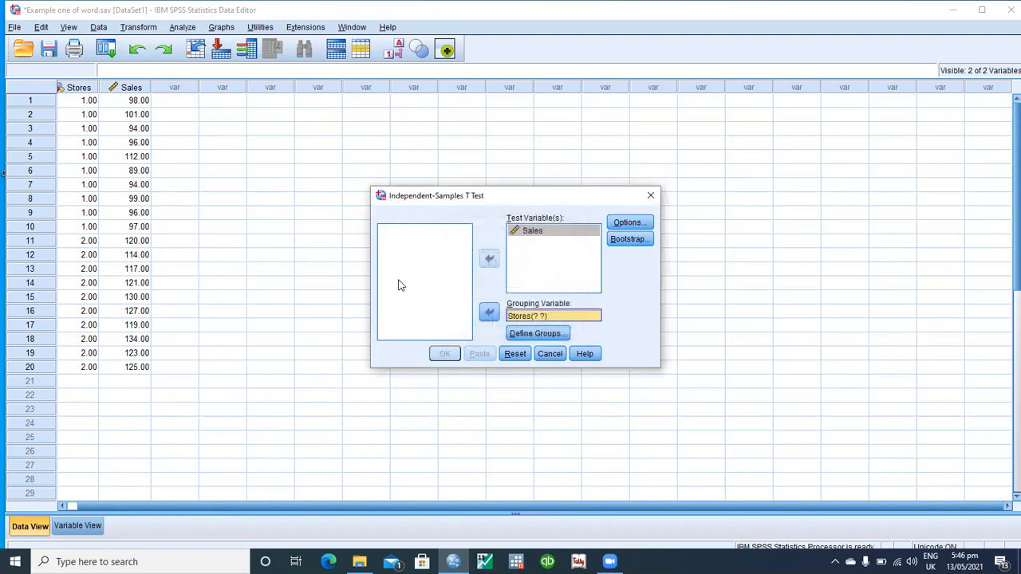
- Review which numeric codes the Stores value labels use for each group, keeping the t-test setup open
click(78, 527)
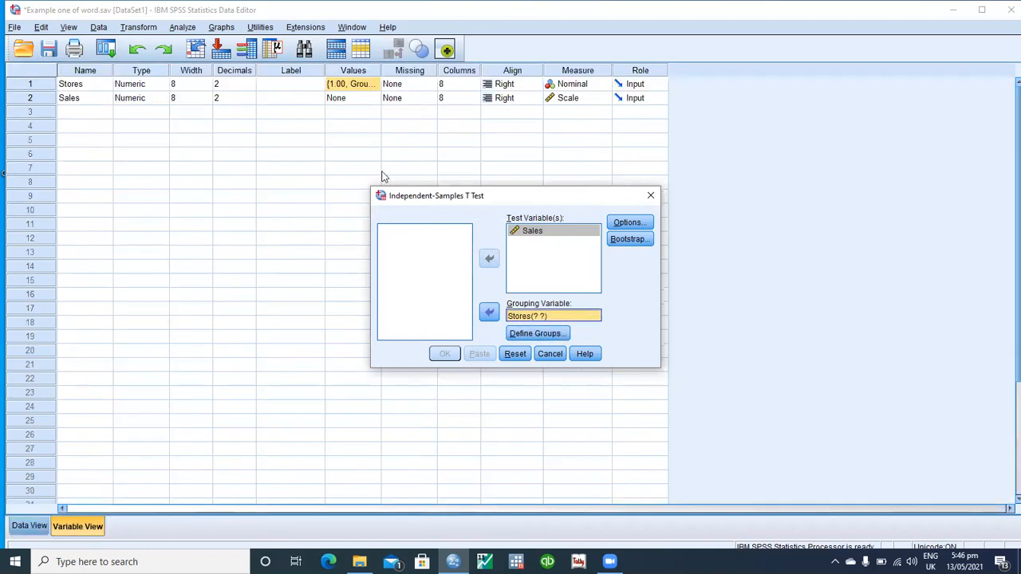
click(346, 87)
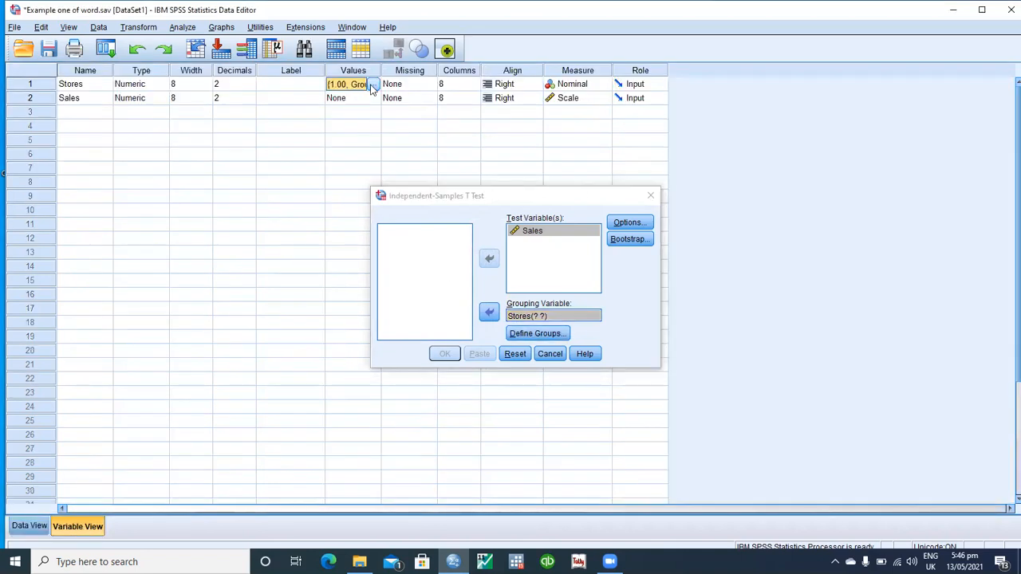
click(370, 87)
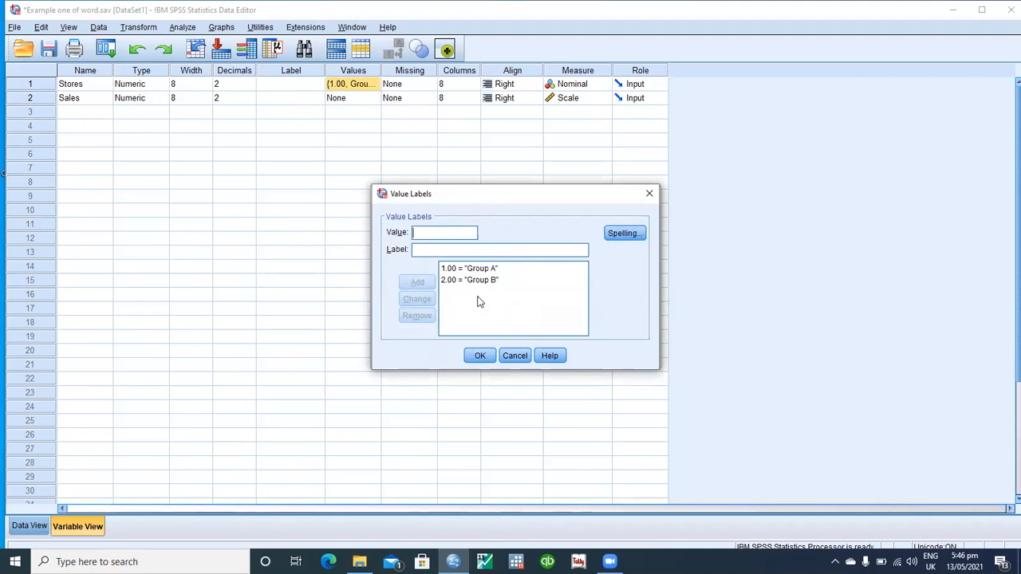
click(478, 355)
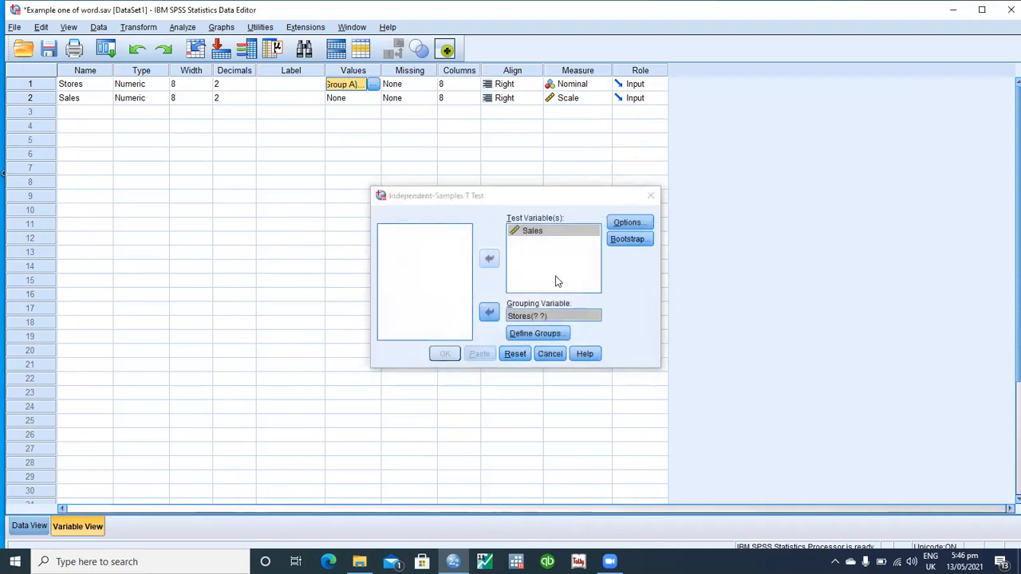
- Define the Stores groups with the specified values 1 and 2, and run the t-test
click(532, 334)
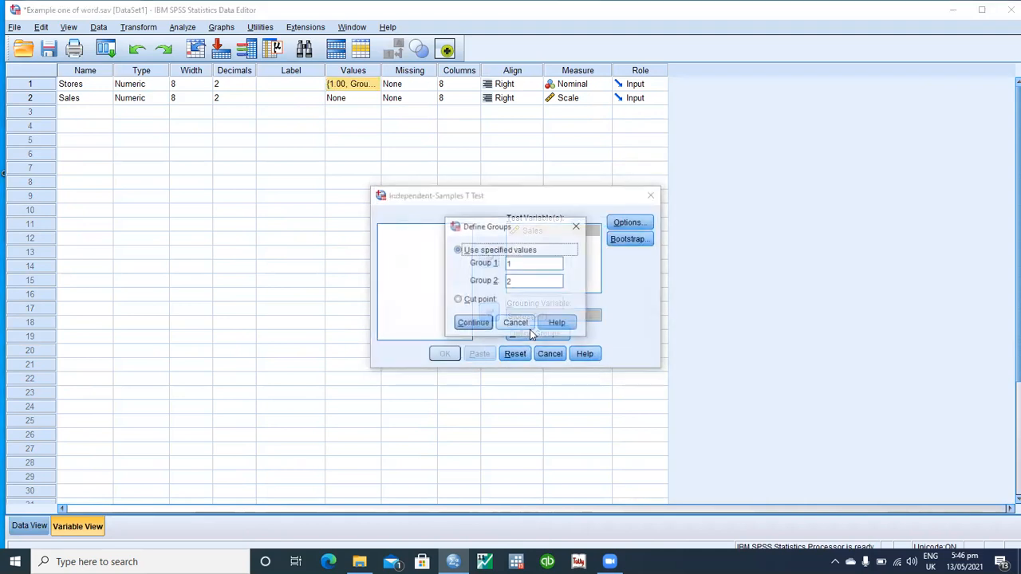
click(520, 263)
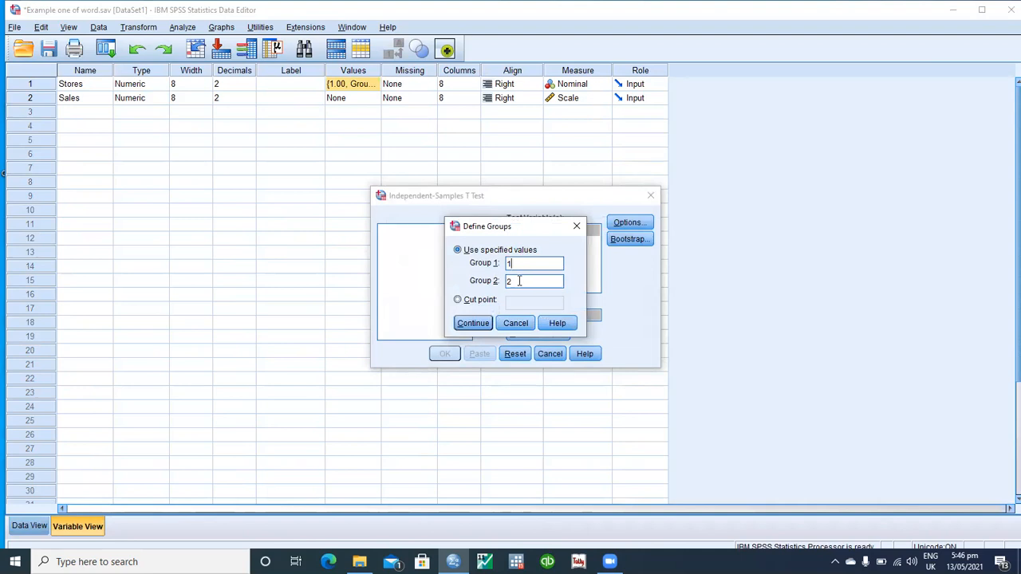
click(470, 327)
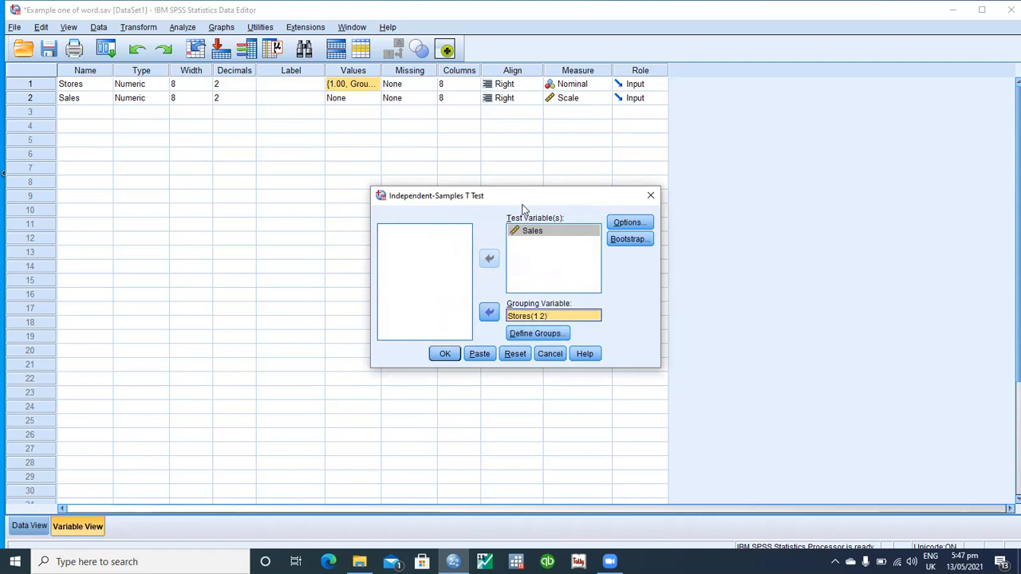
click(449, 354)
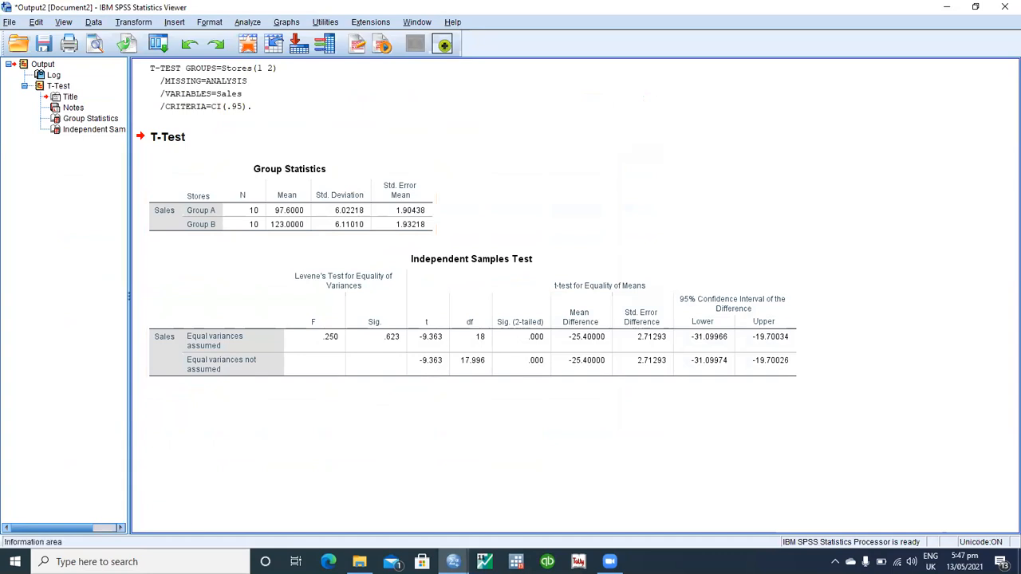
- Launch Windows Magnifier to enlarge the t-test output and select the Group Statistics table
click(97, 562)
text(magni)
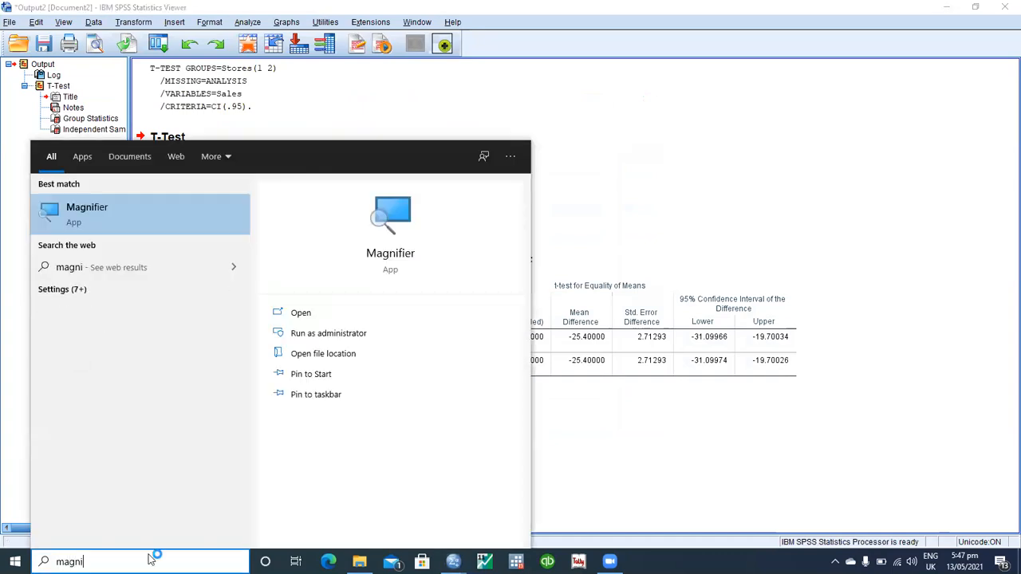
key(Return)
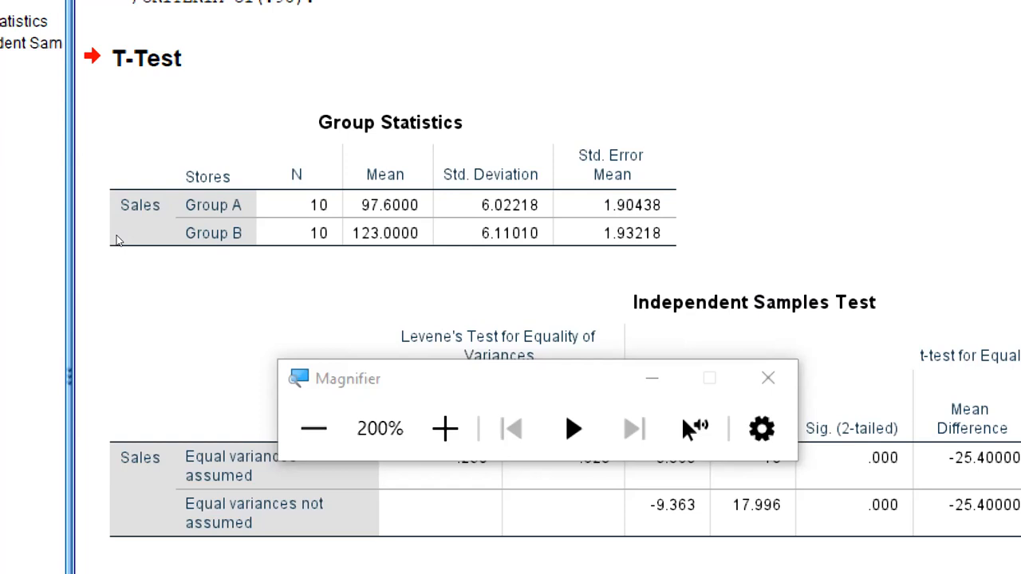
click(252, 213)
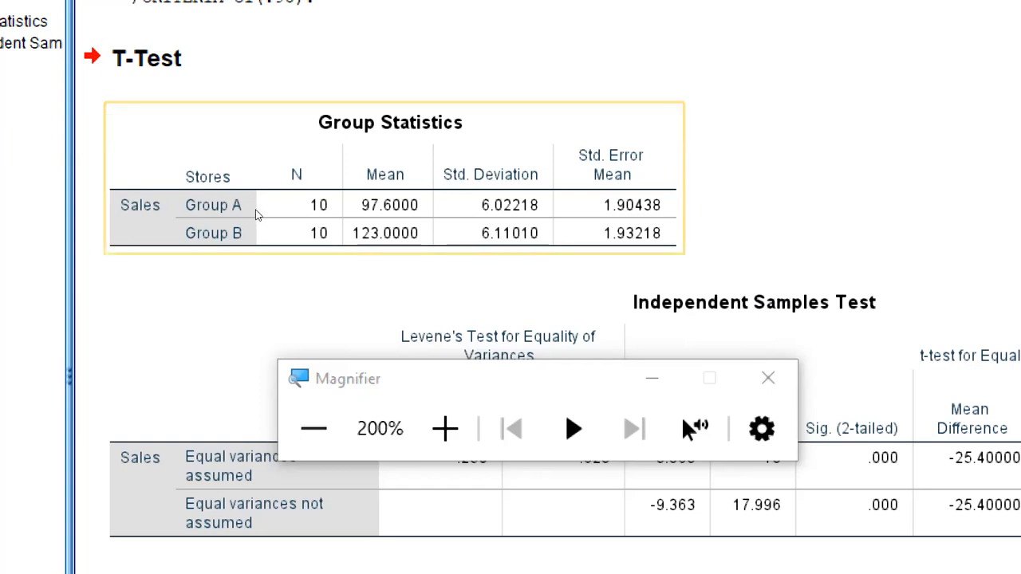